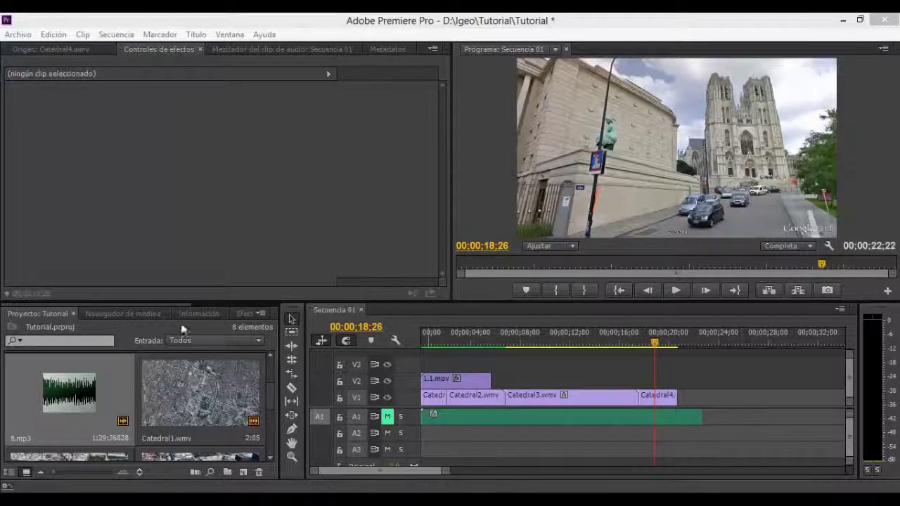
# Activate the Premiere Pro window and show the Efectos panel with its transition folders.
pyautogui.click(138, 305)
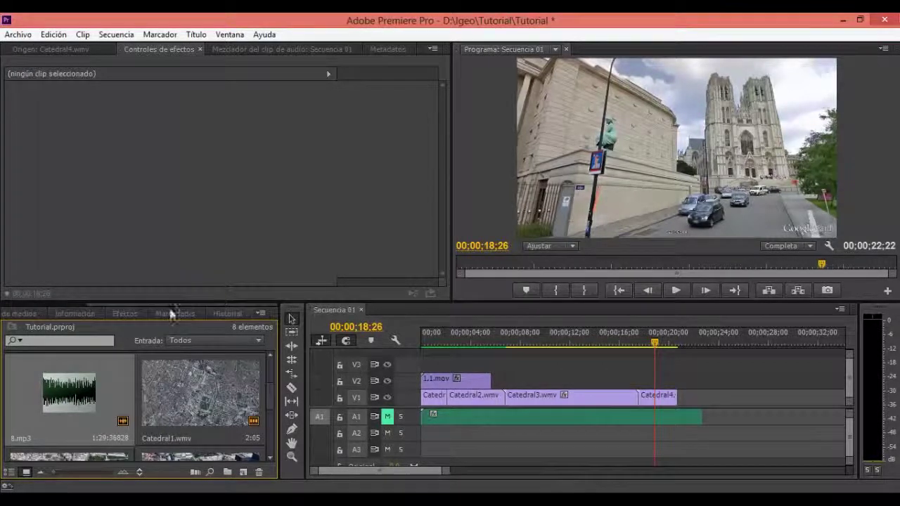
pyautogui.click(133, 317)
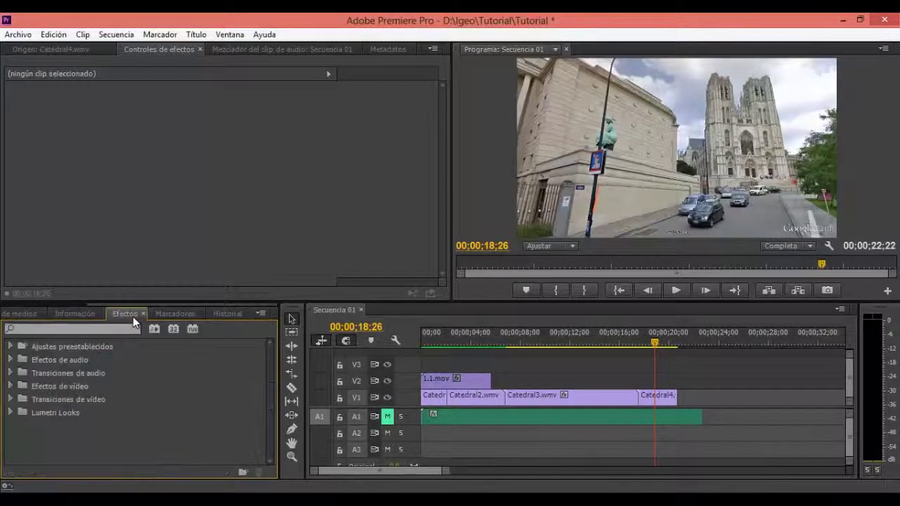
# Add Disolución de película at Catedral4's end and Disolver tramado on the Catedral3–Catedral4 cut.
pyautogui.click(34, 399)
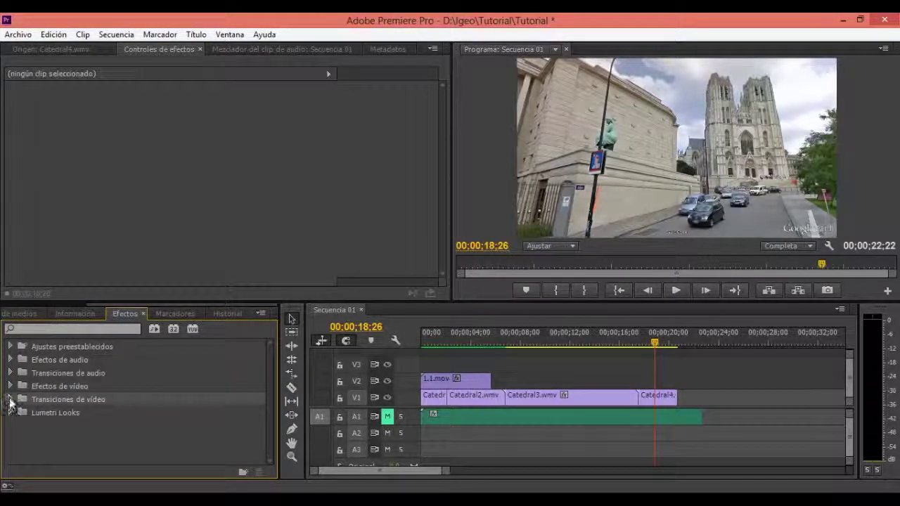
pyautogui.click(10, 400)
pyautogui.scroll(-2, 98, 417)
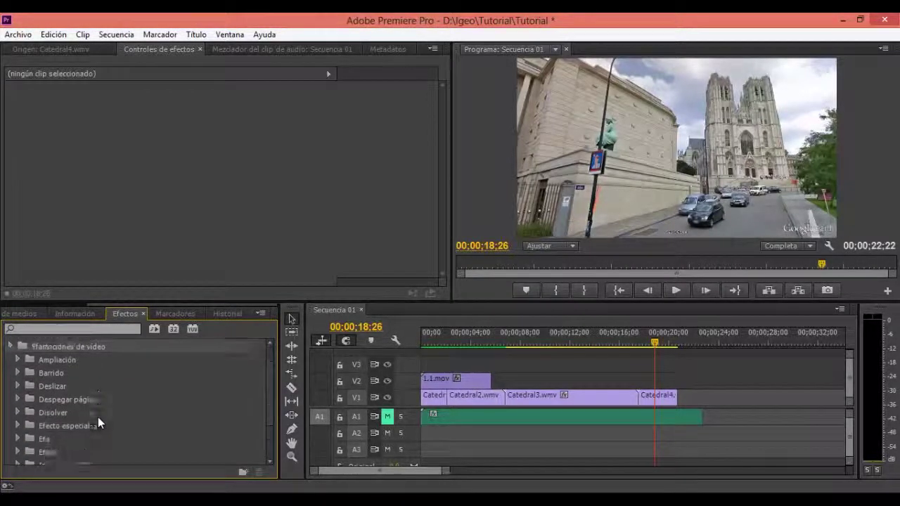
pyautogui.scroll(-2, 81, 413)
pyautogui.click(18, 381)
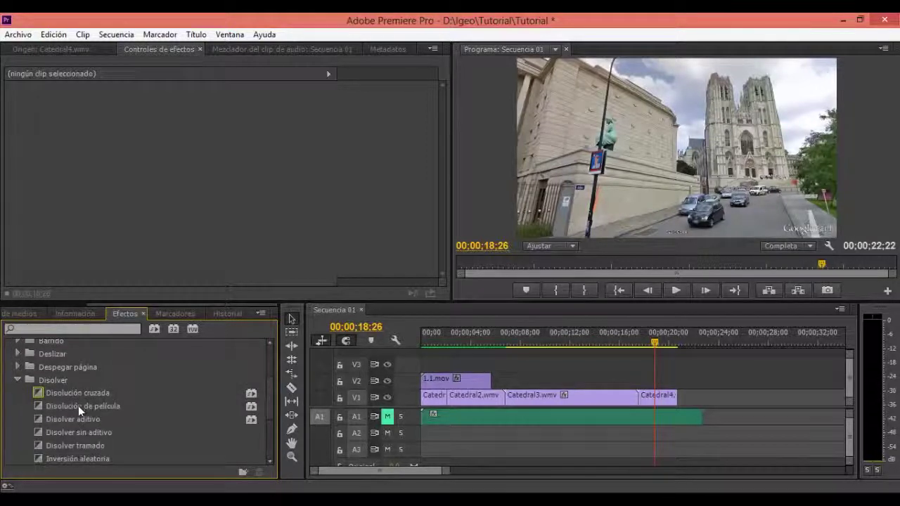
pyautogui.moveTo(78, 405); pyautogui.dragTo(654, 423)
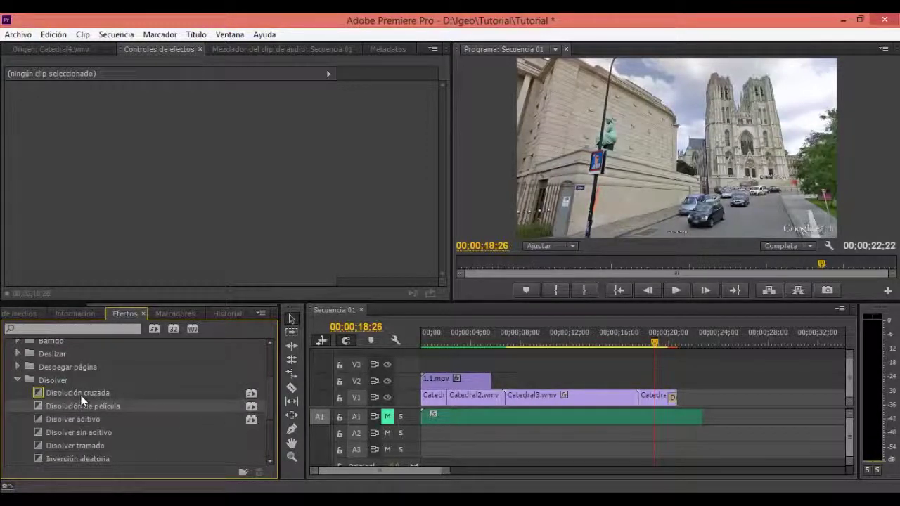
pyautogui.moveTo(79, 440); pyautogui.dragTo(632, 397)
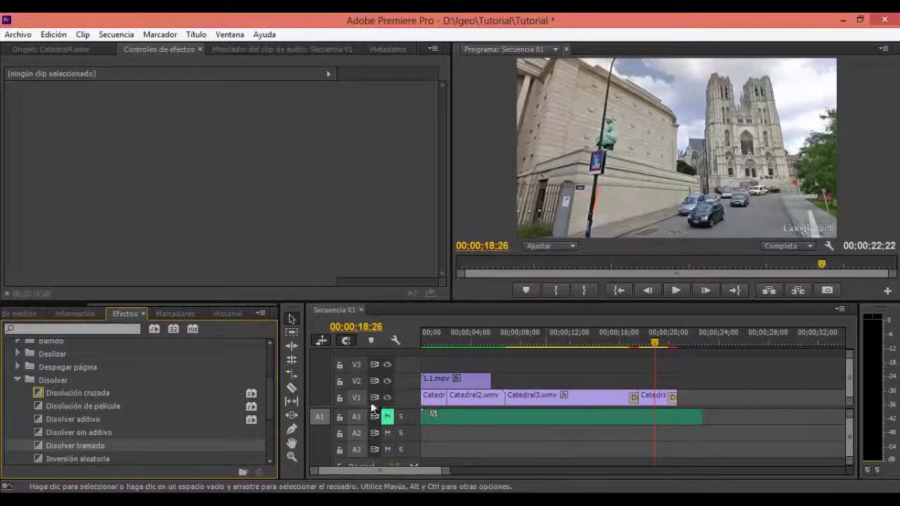
# Add the Bandas de deslizamiento slide transition between Catedral2 and Catedral3.
pyautogui.scroll(1, 28, 367)
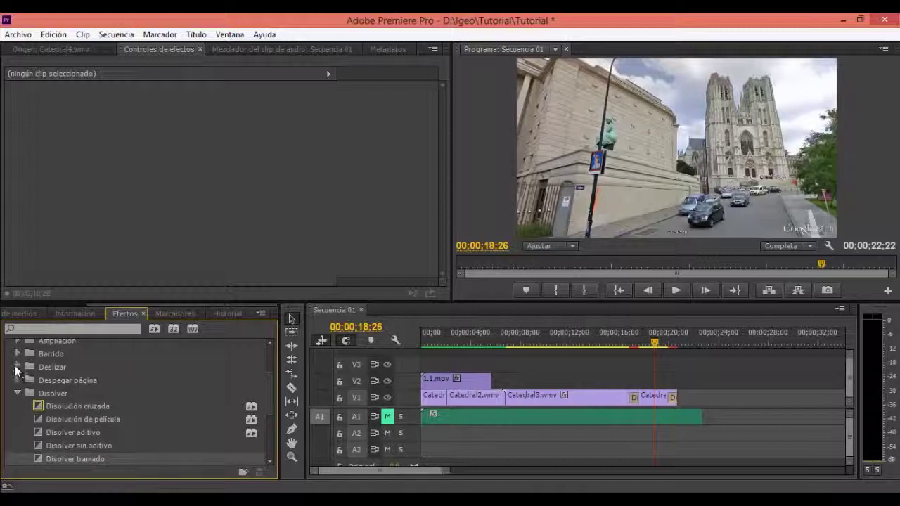
pyautogui.click(18, 367)
pyautogui.moveTo(65, 380); pyautogui.dragTo(506, 399)
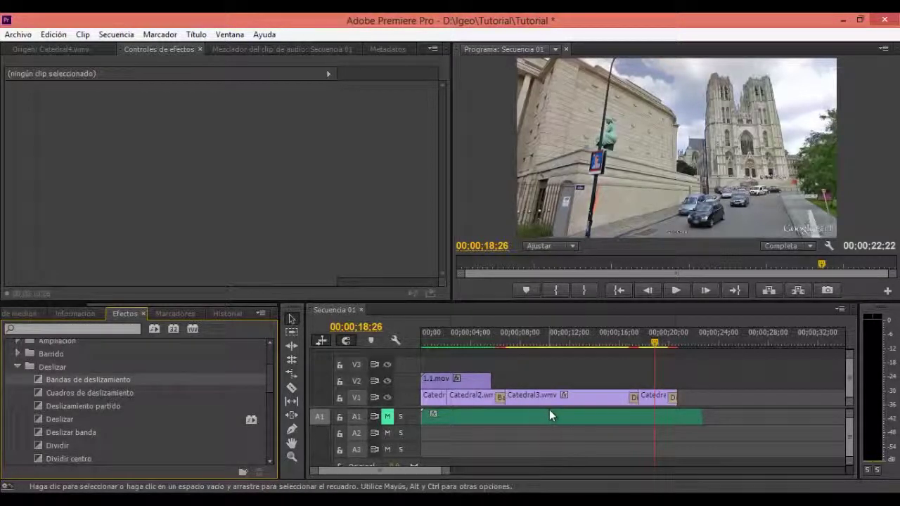
pyautogui.press('=')
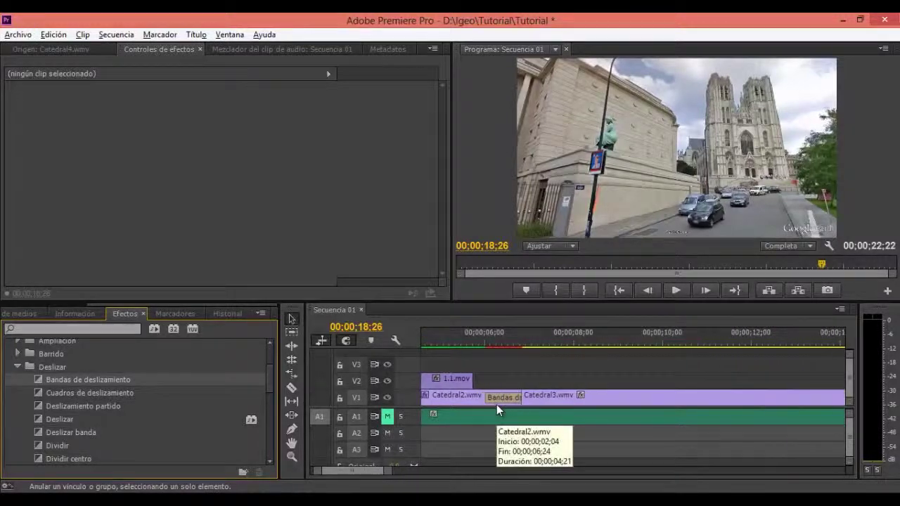
# Set the Bandas de deslizamiento transition's alignment to Centrar en corte.
pyautogui.keyDown('alt'); pyautogui.scroll(3, 497, 405); pyautogui.keyUp('alt')
pyautogui.click(497, 399)
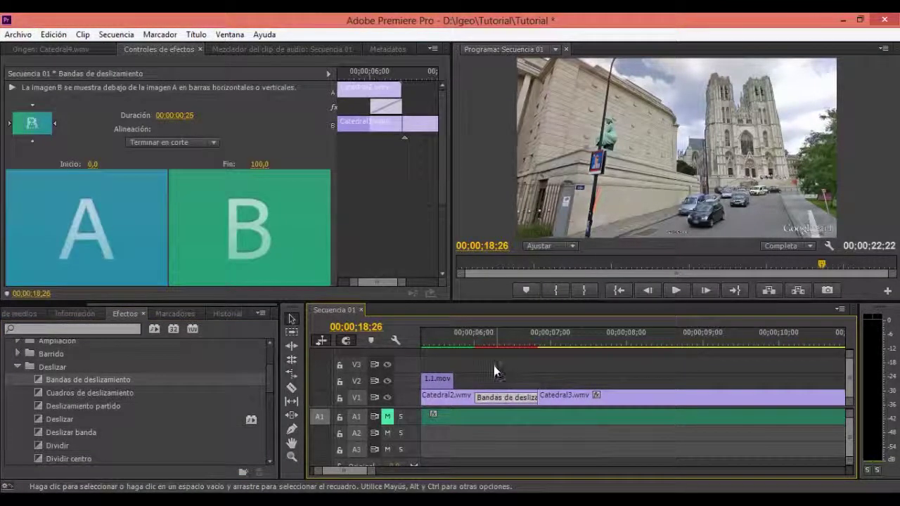
pyautogui.click(209, 142)
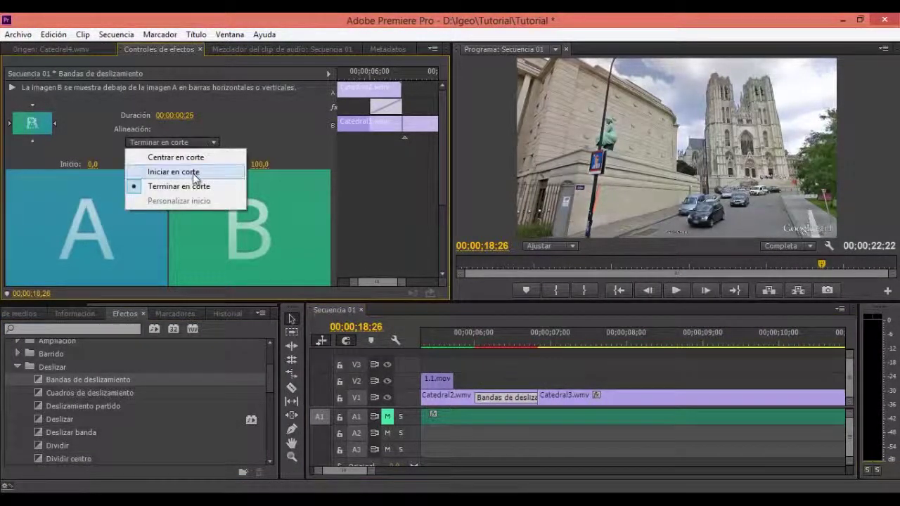
pyautogui.click(195, 173)
pyautogui.click(181, 142)
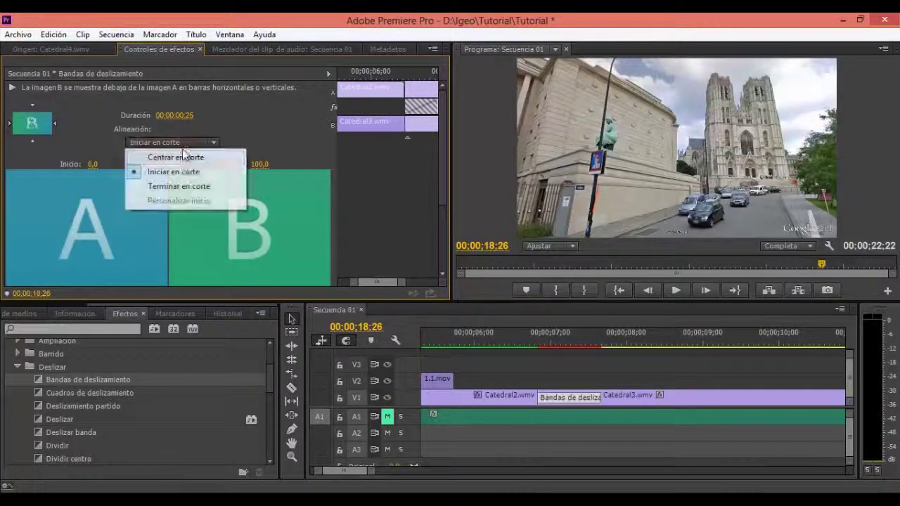
pyautogui.click(180, 158)
pyautogui.click(181, 159)
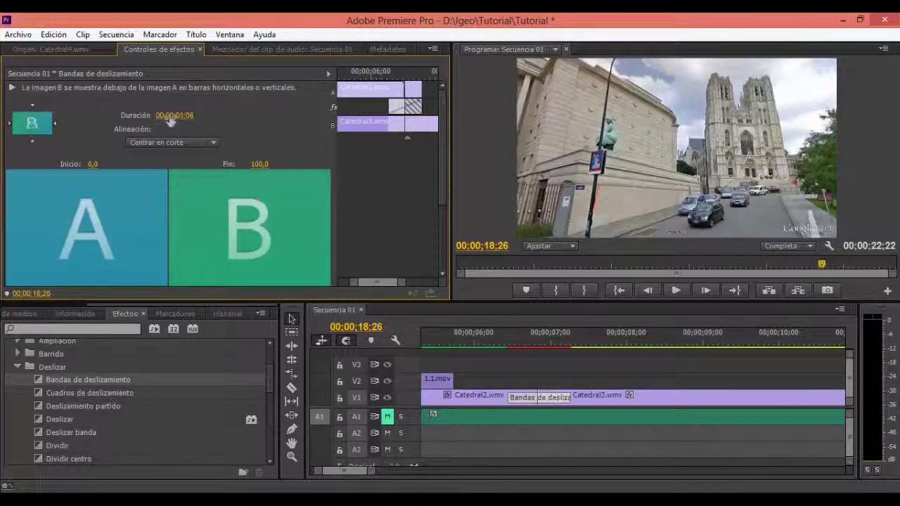
# Shorten the band slide to 00;00;00;16 and preview it on the timeline.
pyautogui.moveTo(159, 121); pyautogui.dragTo(150, 121)
pyautogui.click(538, 343)
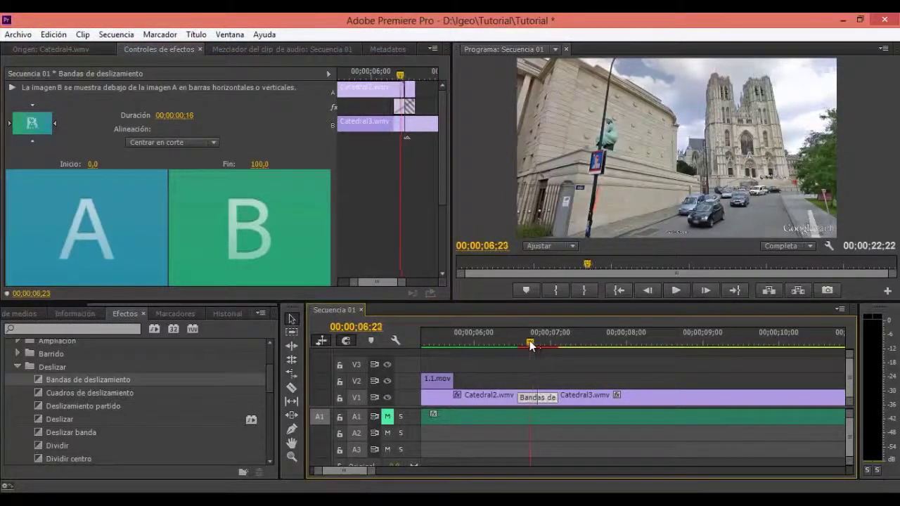
pyautogui.click(540, 344)
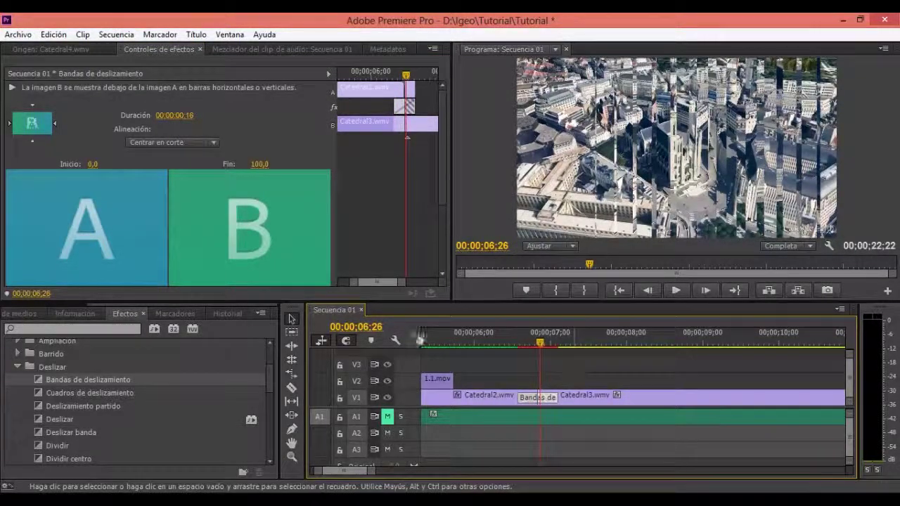
pyautogui.click(17, 366)
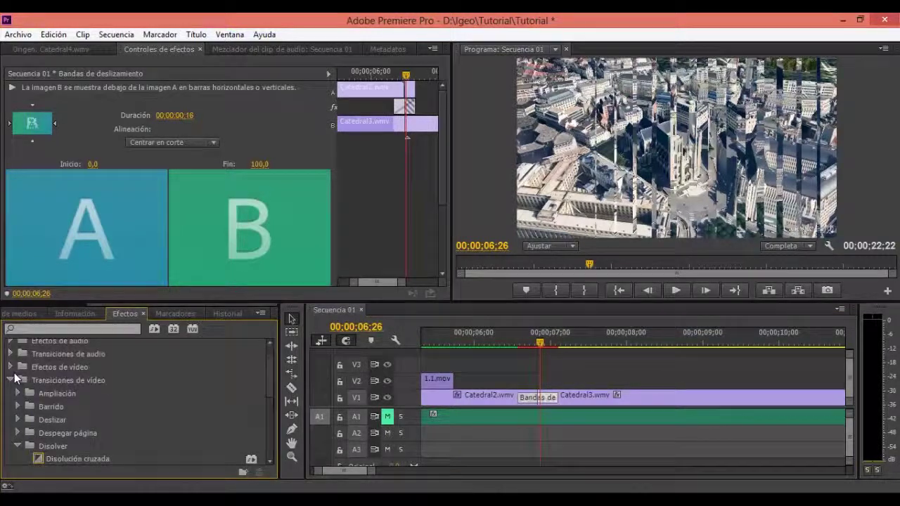
# Place Fundido exponencial from Transiciones de audio > Fundido cruzado at the A1 music clip's end.
pyautogui.click(11, 380)
pyautogui.click(10, 372)
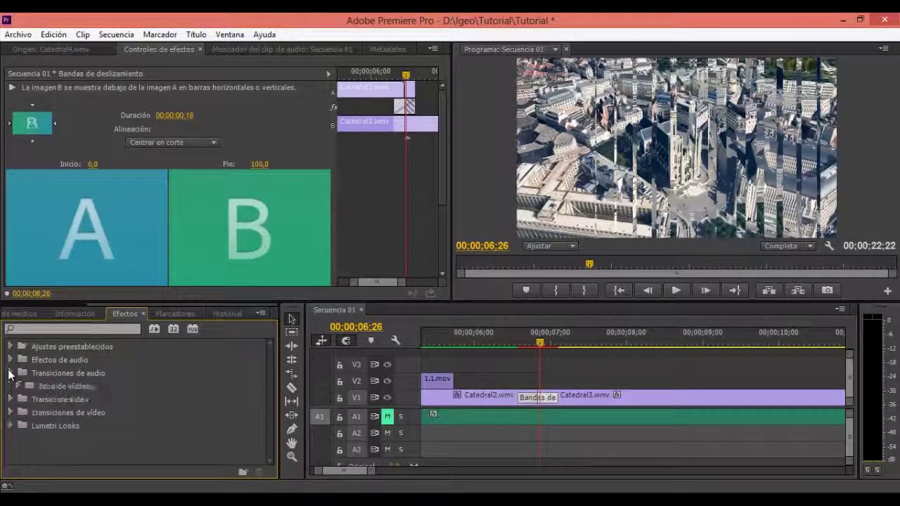
pyautogui.press('-')
pyautogui.press('-')
pyautogui.press('-')
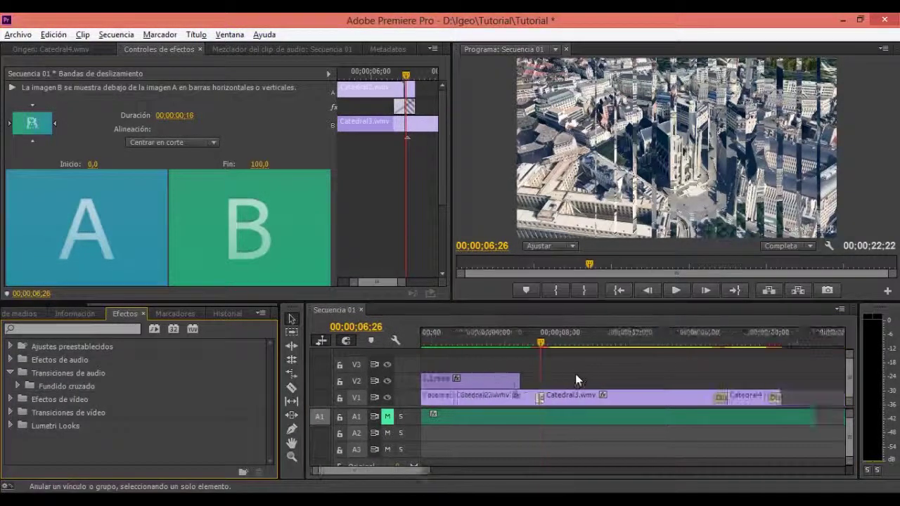
pyautogui.click(18, 386)
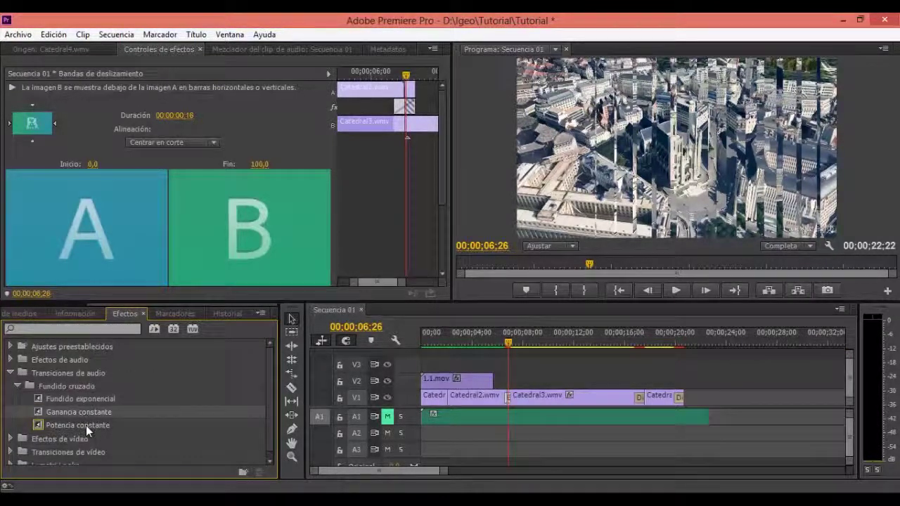
pyautogui.moveTo(79, 400); pyautogui.dragTo(709, 426)
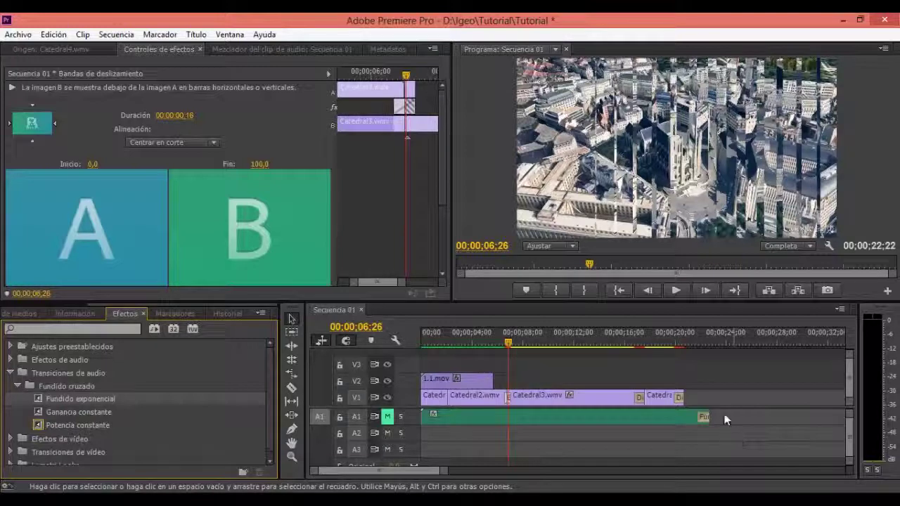
pyautogui.click(719, 378)
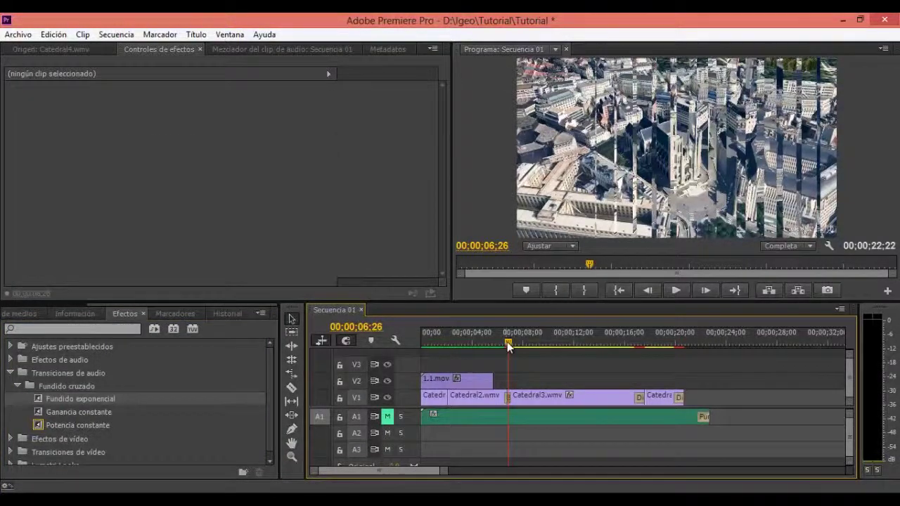
pyautogui.press('Home')
pyautogui.moveTo(579, 343); pyautogui.dragTo(709, 341)
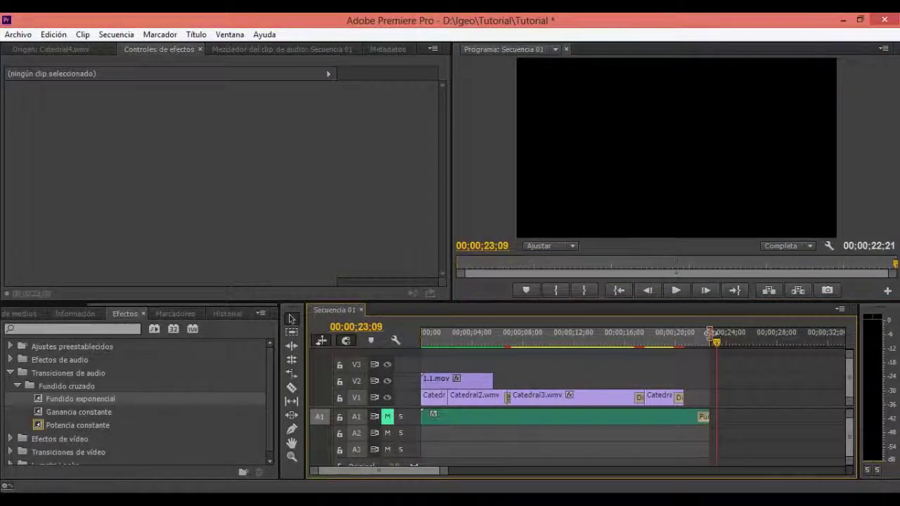
pyautogui.moveTo(709, 340); pyautogui.dragTo(716, 341)
pyautogui.moveTo(710, 413); pyautogui.dragTo(709, 415)
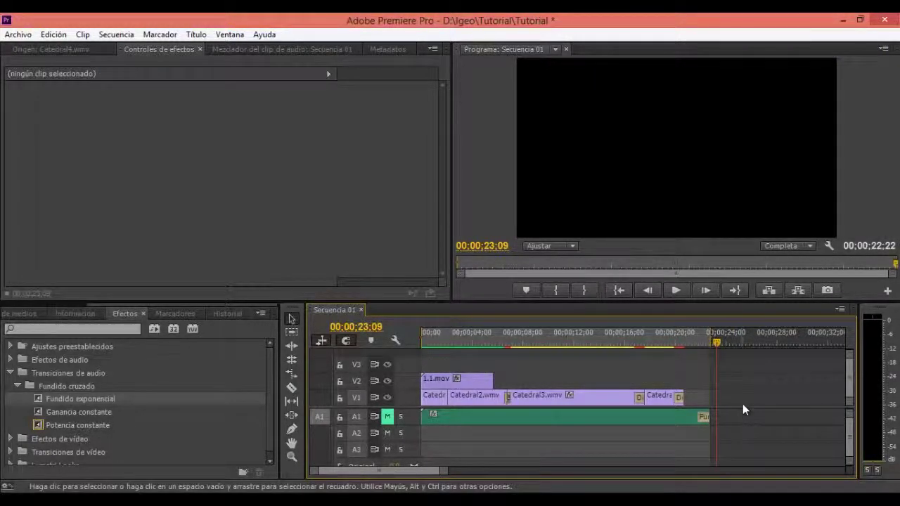
# Open the Ajustes de exportación dialog for Secuencia 01 from the File menu.
pyautogui.click(15, 34)
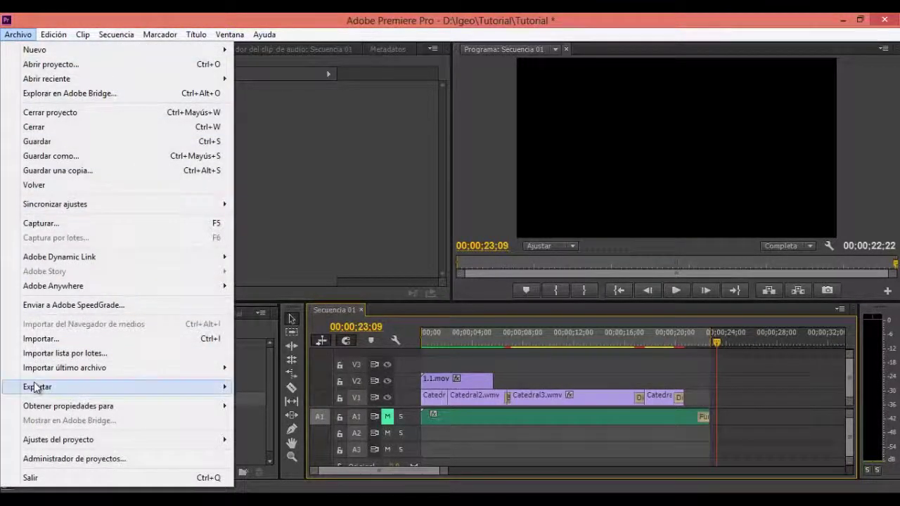
pyautogui.moveTo(40, 386)
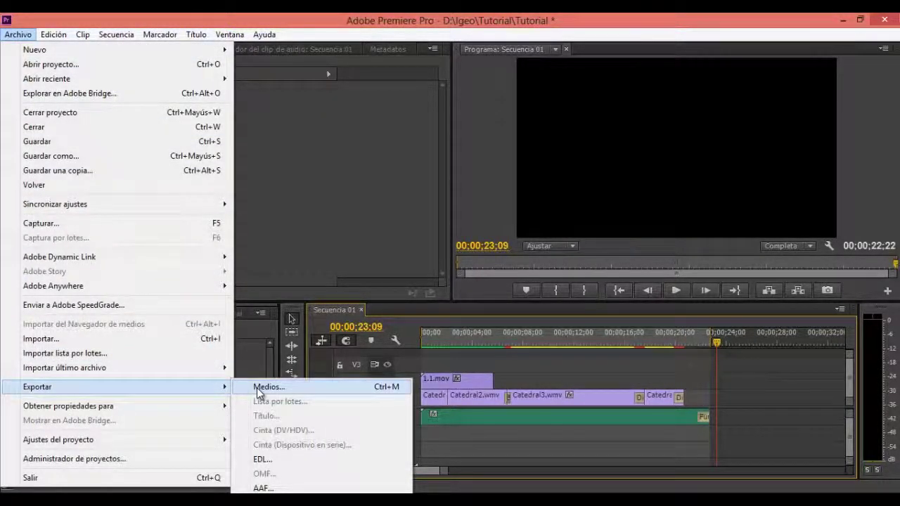
pyautogui.click(259, 388)
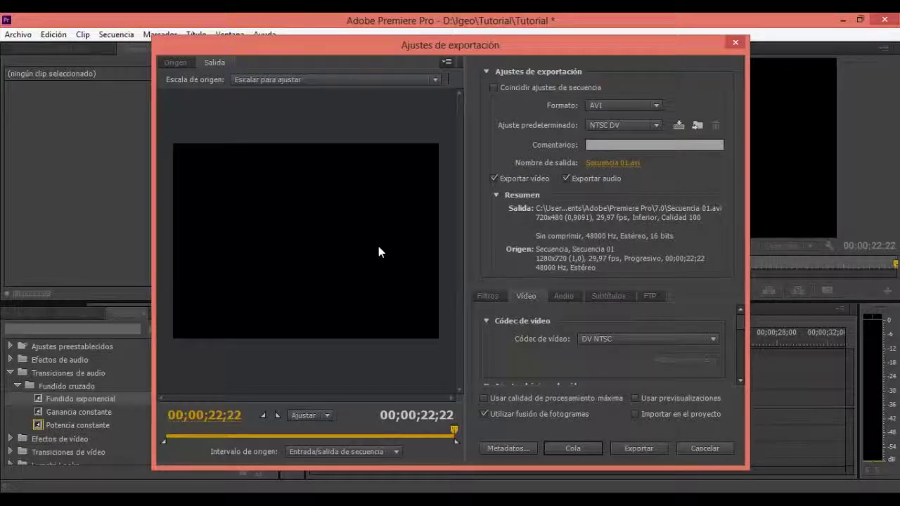
# Move the export preview to 00;00;08;10 so it shows cathedral footage.
pyautogui.click(176, 63)
pyautogui.click(272, 431)
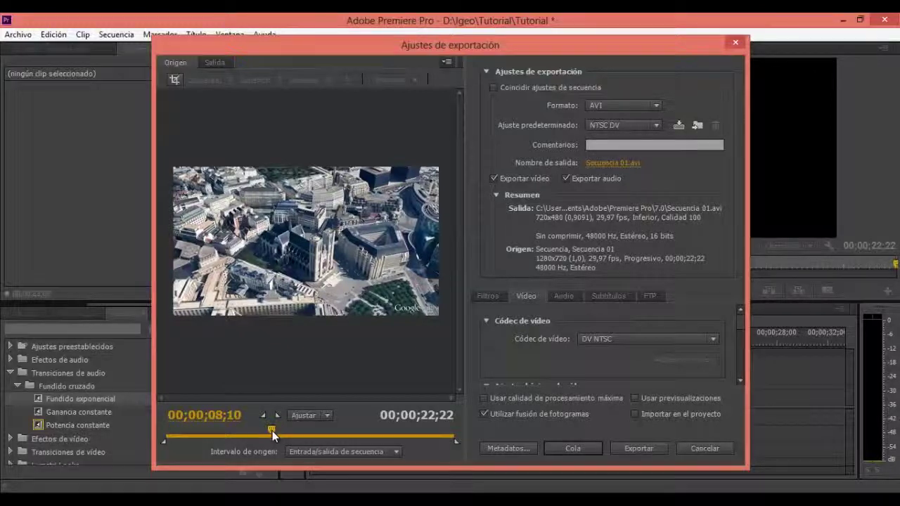
pyautogui.click(215, 63)
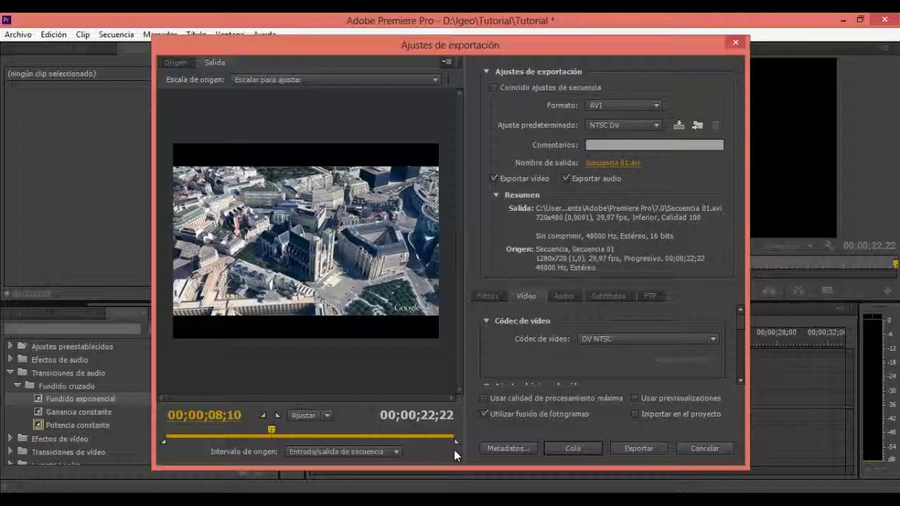
pyautogui.click(349, 450)
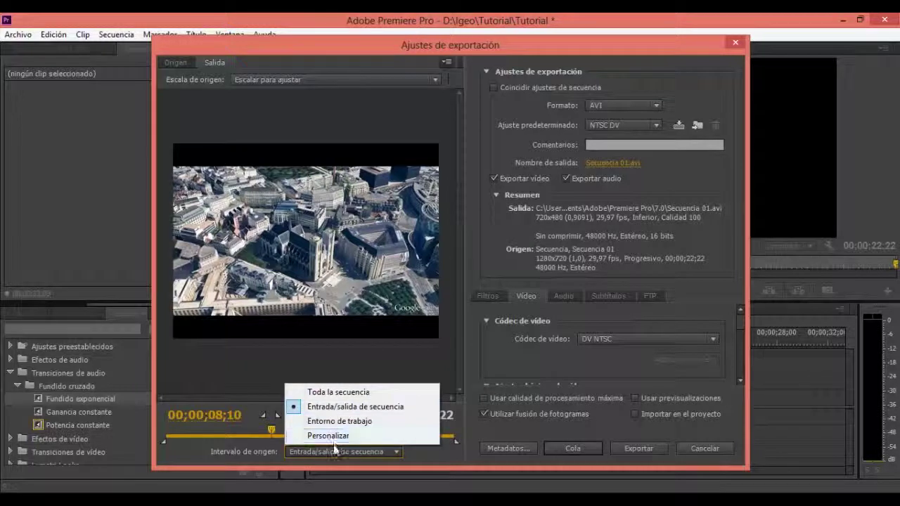
# Make the export source range Personalizar while keeping the out point at the sequence end.
pyautogui.click(336, 451)
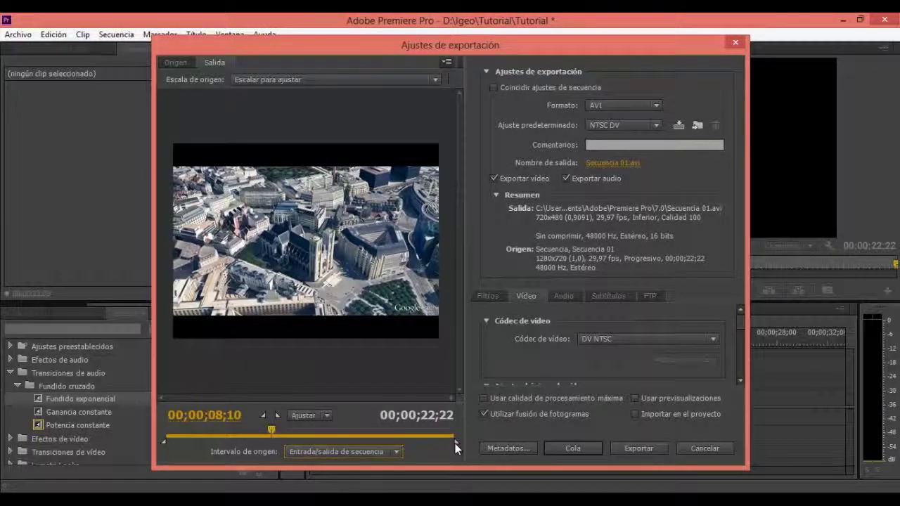
pyautogui.moveTo(455, 444); pyautogui.dragTo(442, 443)
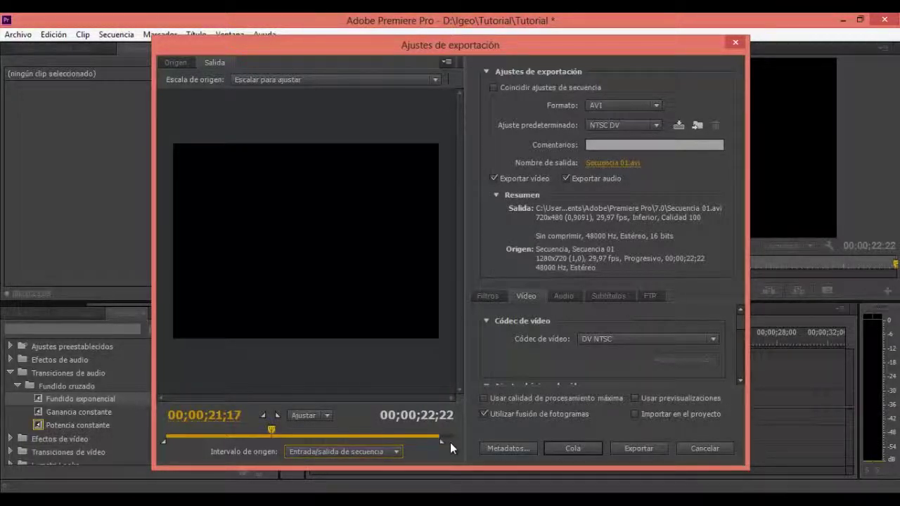
pyautogui.moveTo(450, 442); pyautogui.dragTo(456, 443)
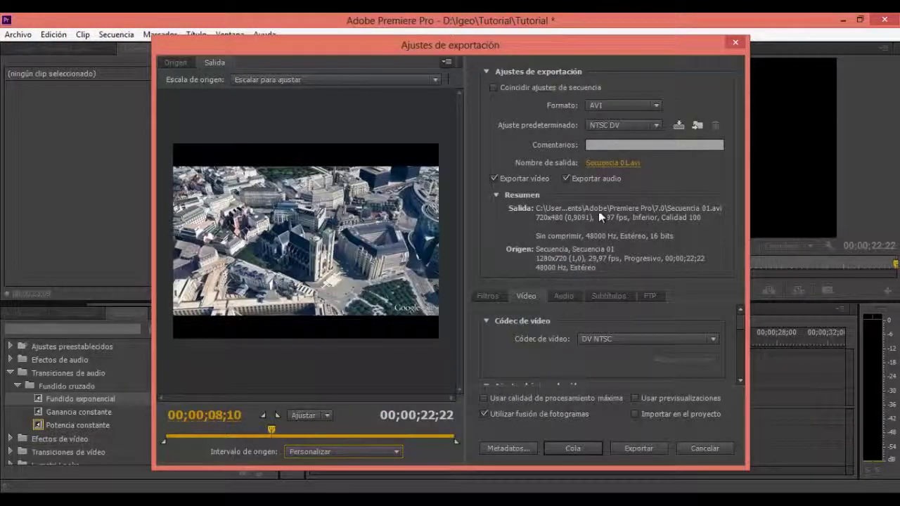
# Set the export format to H.264 with the HD 720p 29,97 preset at 1280x720.
pyautogui.click(611, 104)
pyautogui.click(695, 282)
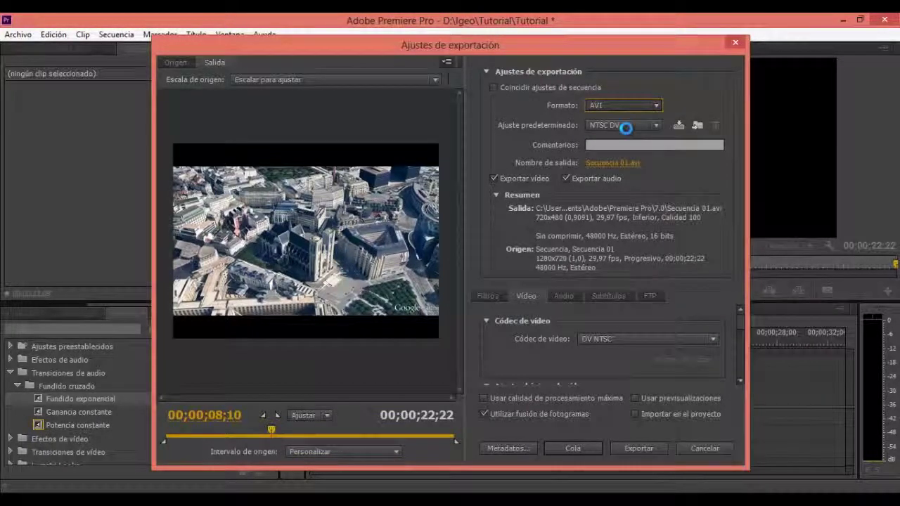
pyautogui.click(625, 125)
pyautogui.scroll(-2, 390, 253)
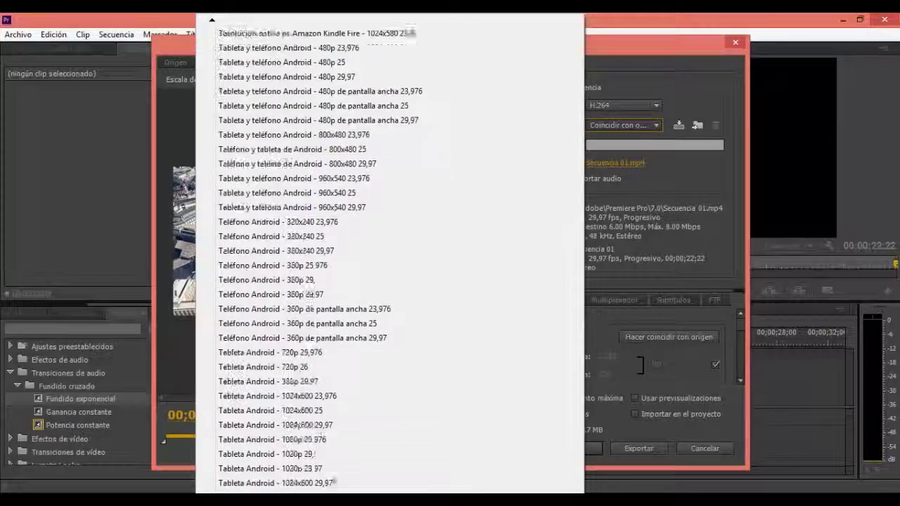
pyautogui.scroll(-3, 390, 253)
pyautogui.scroll(-2, 390, 253)
pyautogui.scroll(-3, 390, 254)
pyautogui.scroll(-3, 391, 254)
pyautogui.scroll(-3, 390, 253)
pyautogui.scroll(-3, 390, 254)
pyautogui.click(233, 314)
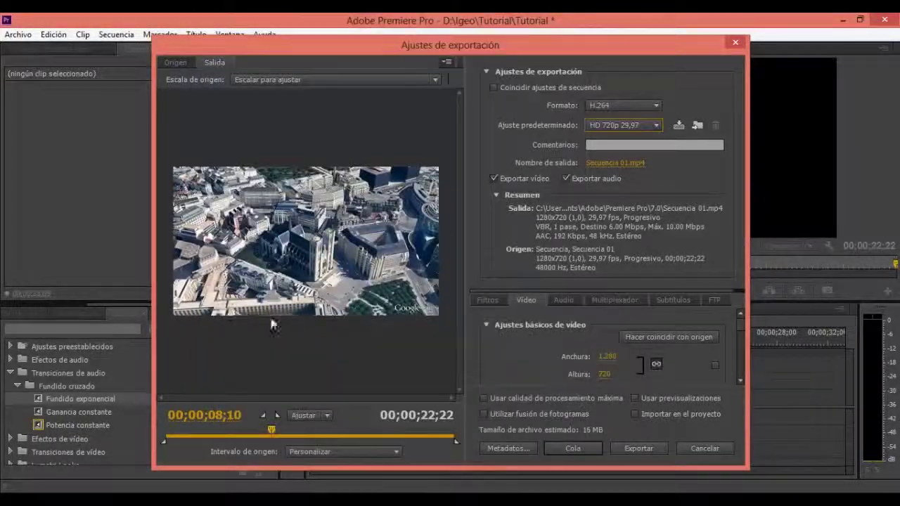
pyautogui.click(635, 167)
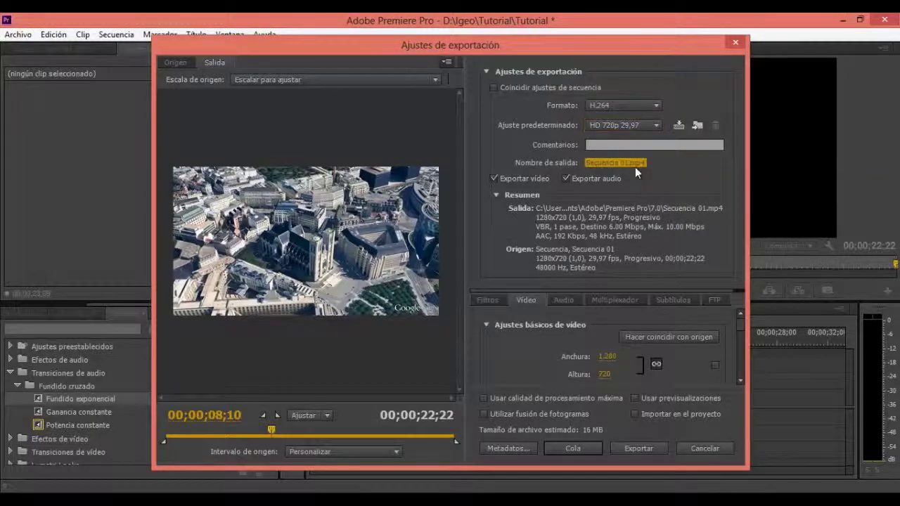
# Save the output as Secuencia 01.mp4, overwriting the old file, with video and audio export on.
pyautogui.click(514, 355)
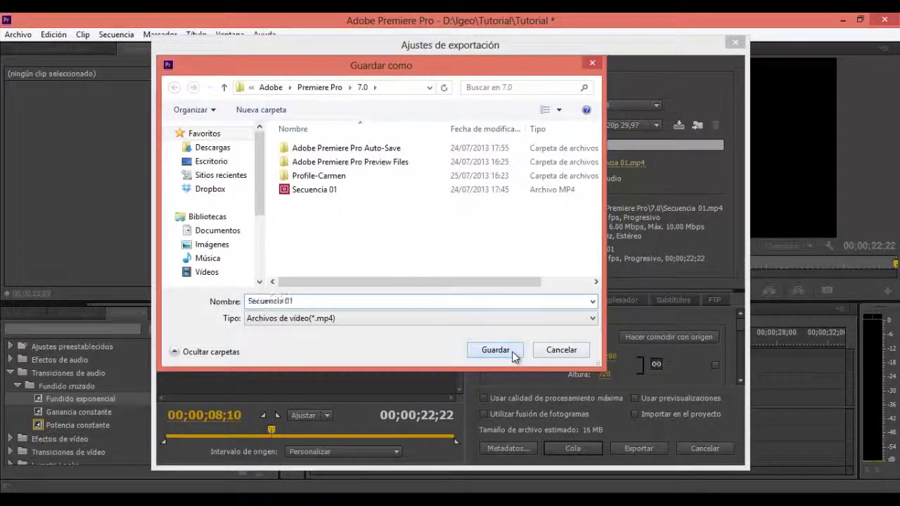
pyautogui.click(464, 241)
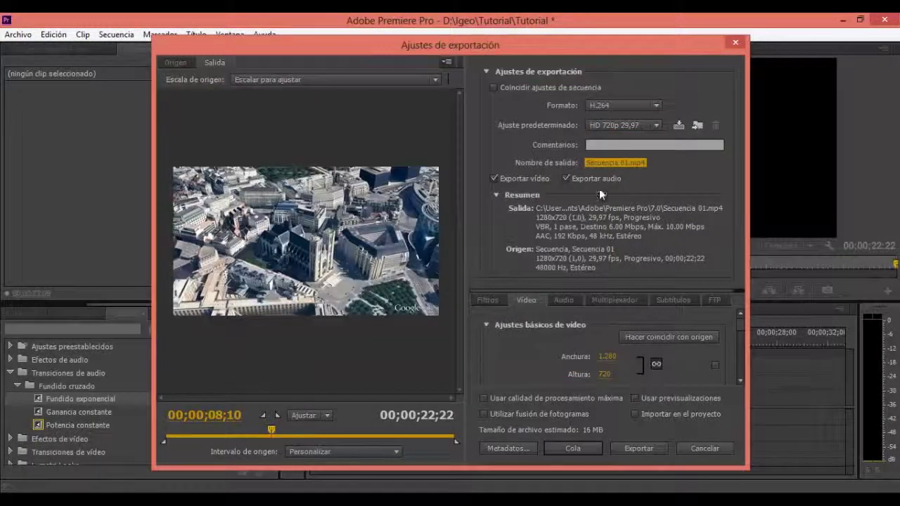
pyautogui.click(530, 180)
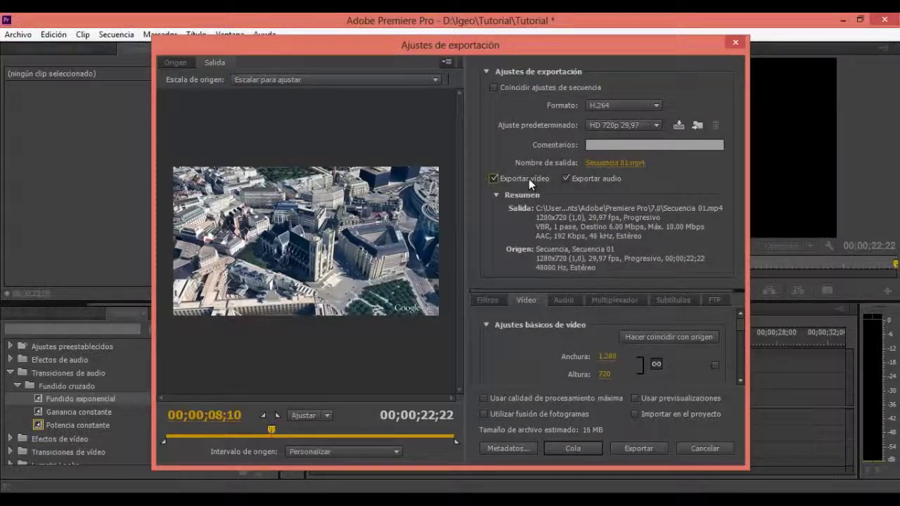
pyautogui.click(529, 179)
pyautogui.click(567, 178)
pyautogui.click(567, 178)
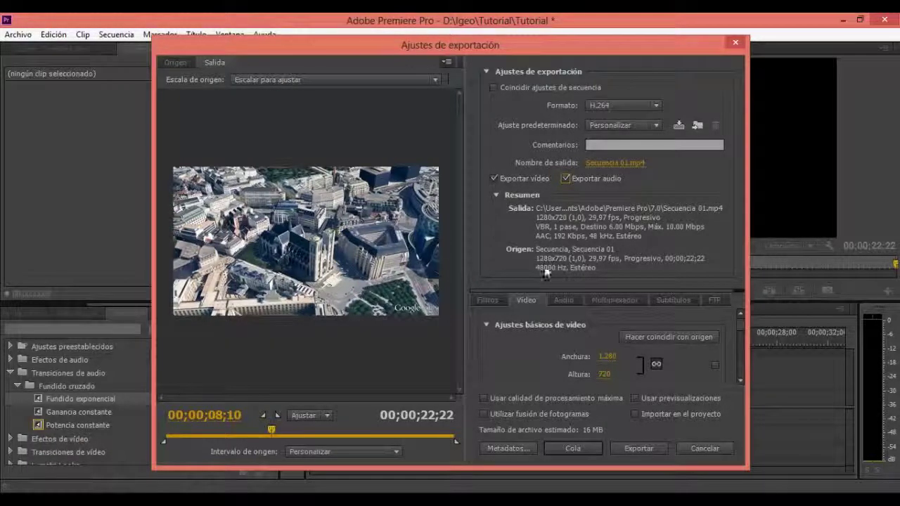
pyautogui.click(493, 301)
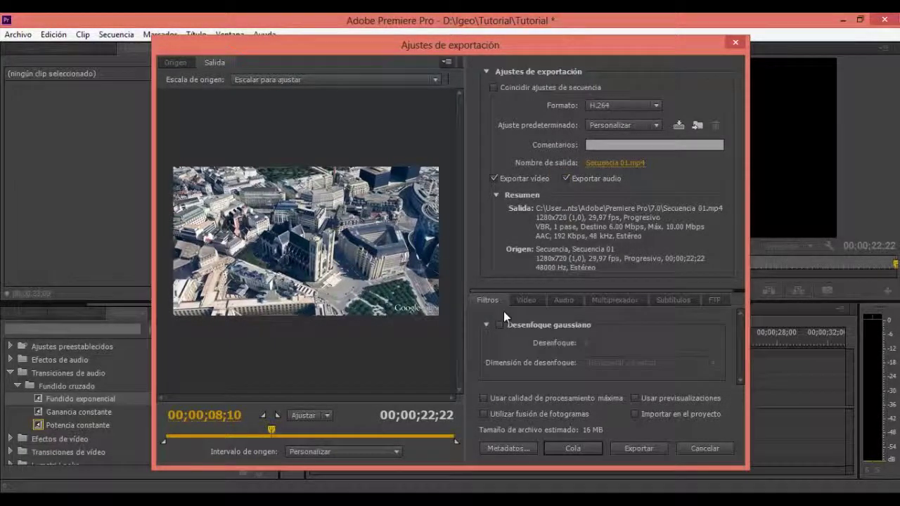
# Try the Desenfoque gaussiano filter, then switch it back off.
pyautogui.click(501, 326)
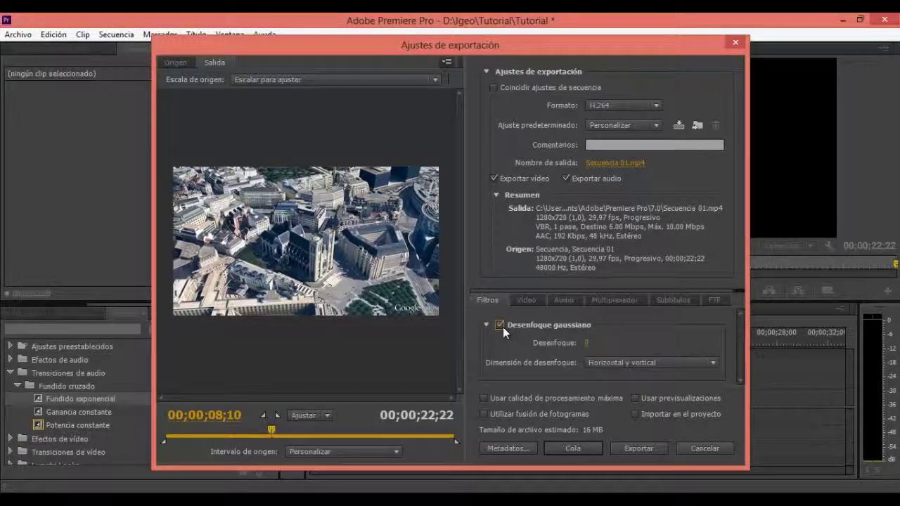
pyautogui.click(588, 345)
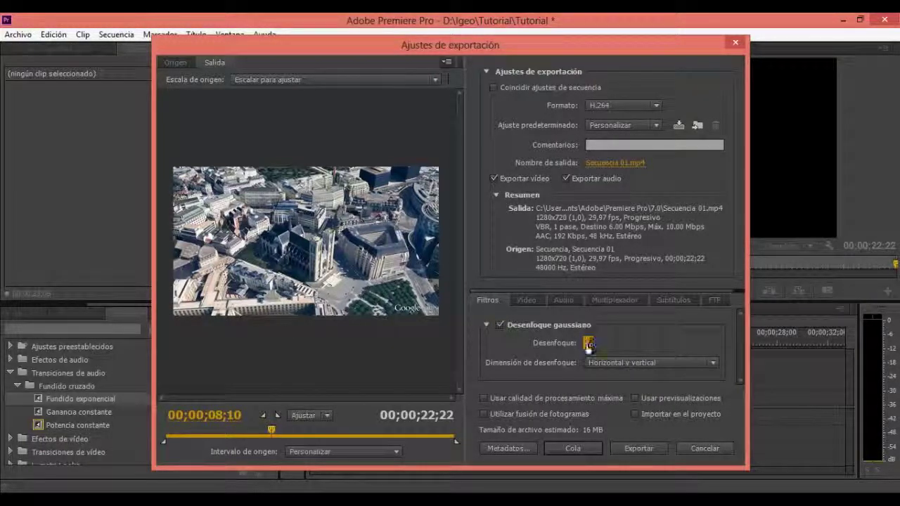
pyautogui.click(500, 325)
# Review the Vídeo, Audio, Multiplexador, Subtítulos and FTP settings and tick maximum render quality.
pyautogui.click(526, 300)
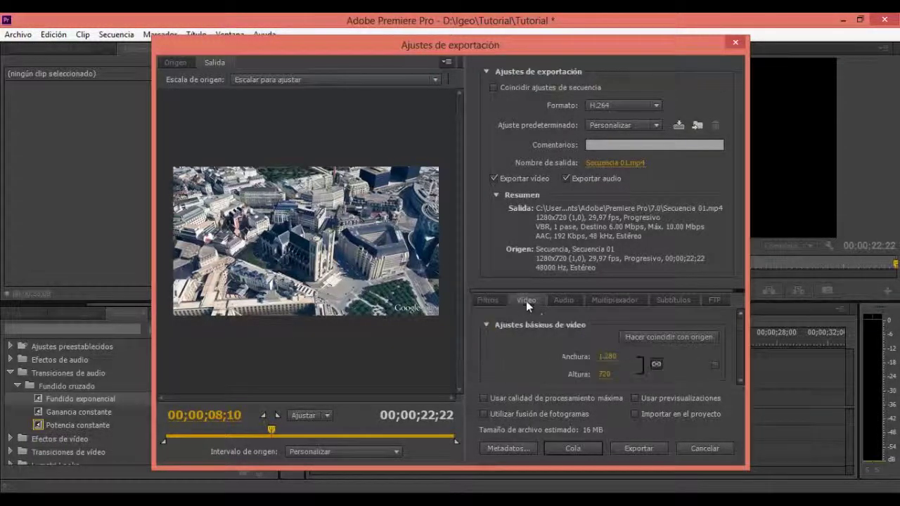
pyautogui.click(564, 301)
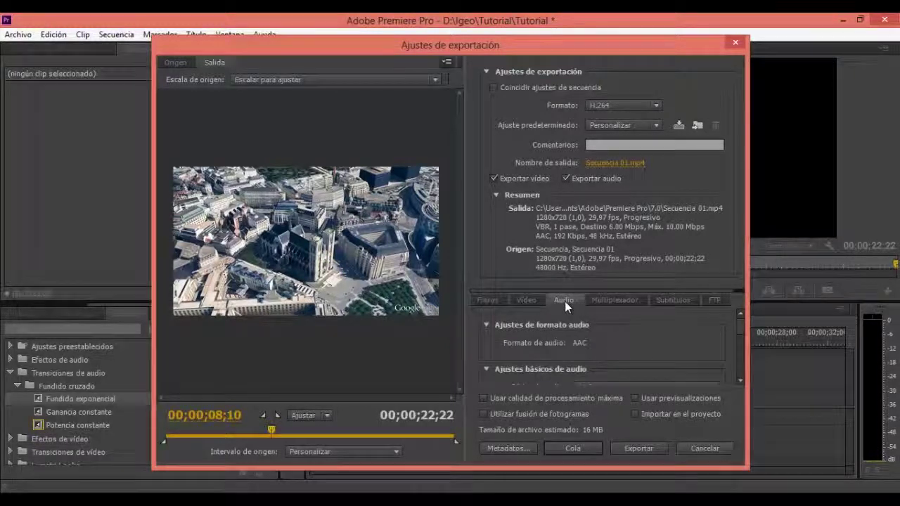
pyautogui.click(604, 303)
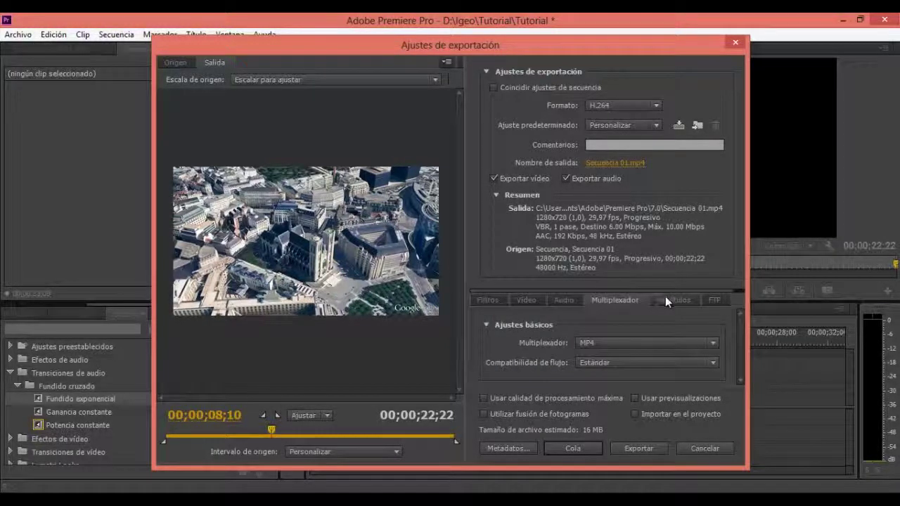
pyautogui.click(666, 298)
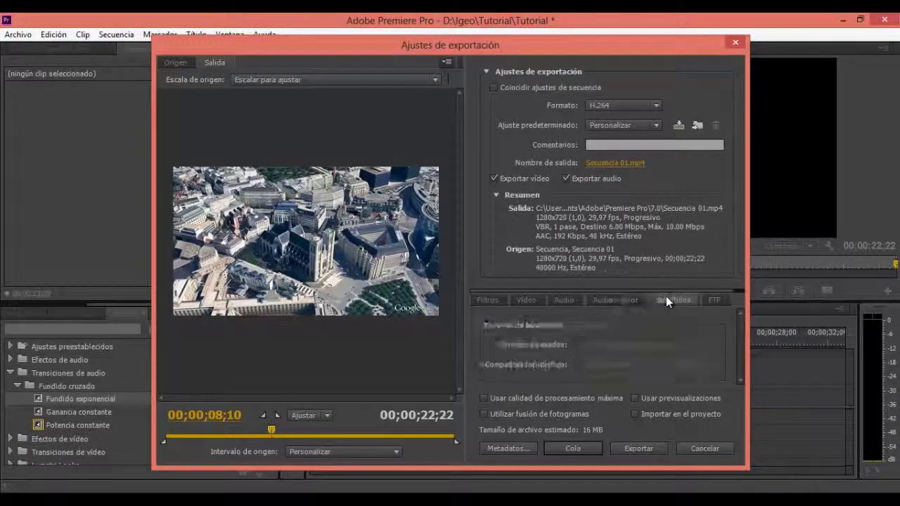
pyautogui.click(718, 301)
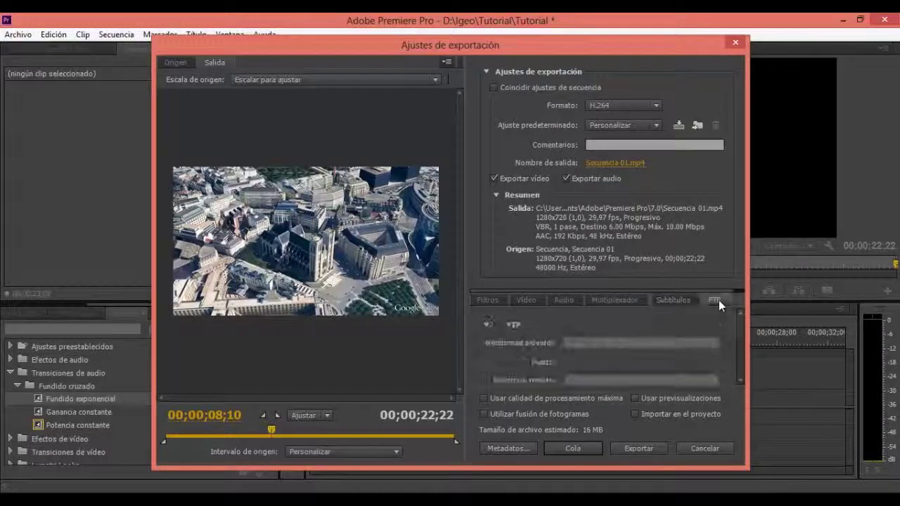
pyautogui.click(548, 401)
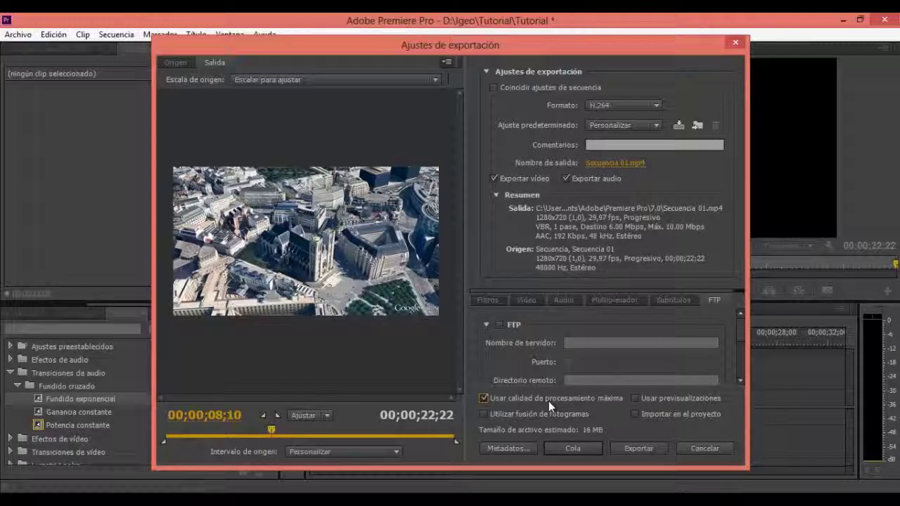
# Leave previews off, enable Utilizar fusión de fotogramas, and start exporting Secuencia 01.
pyautogui.click(656, 399)
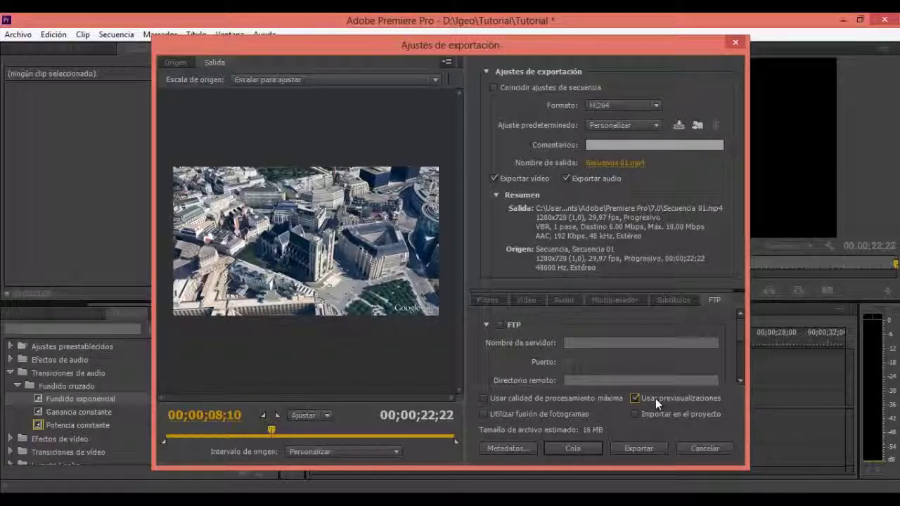
pyautogui.click(656, 399)
pyautogui.click(573, 413)
pyautogui.click(637, 448)
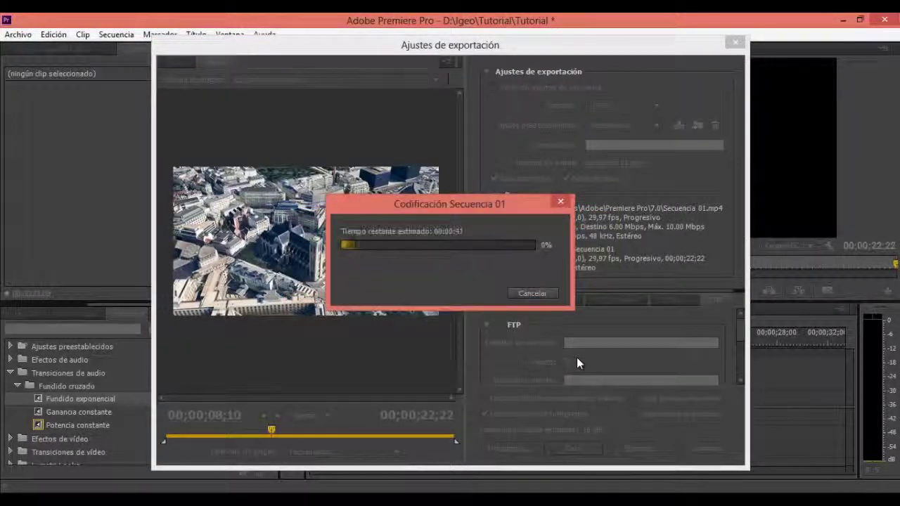